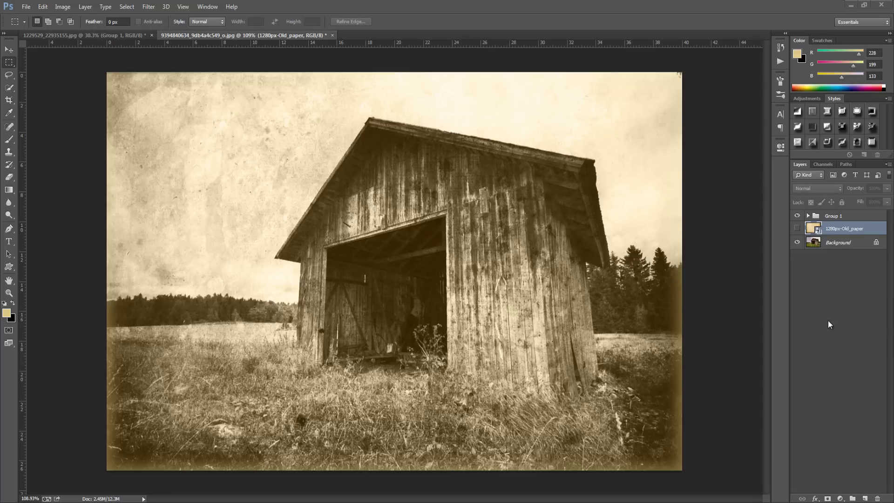
Compare with the finished log cabin document by toggling its sepia group off and back on.
click(82, 35)
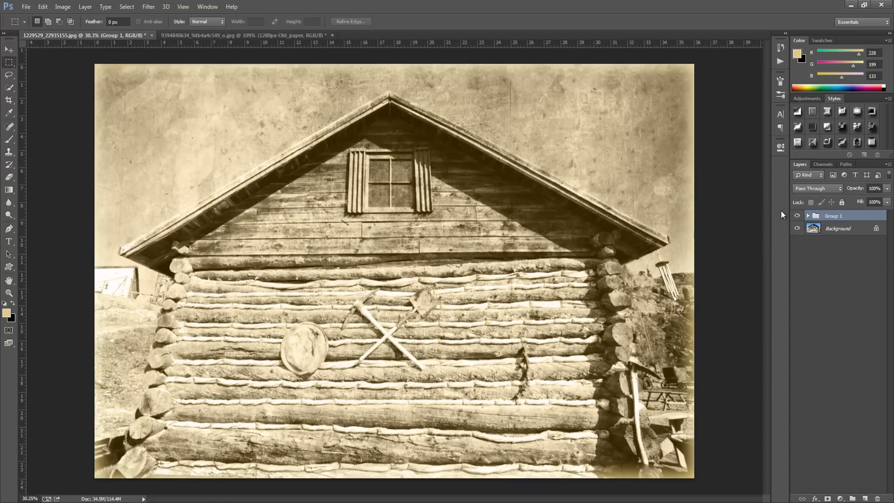
click(797, 216)
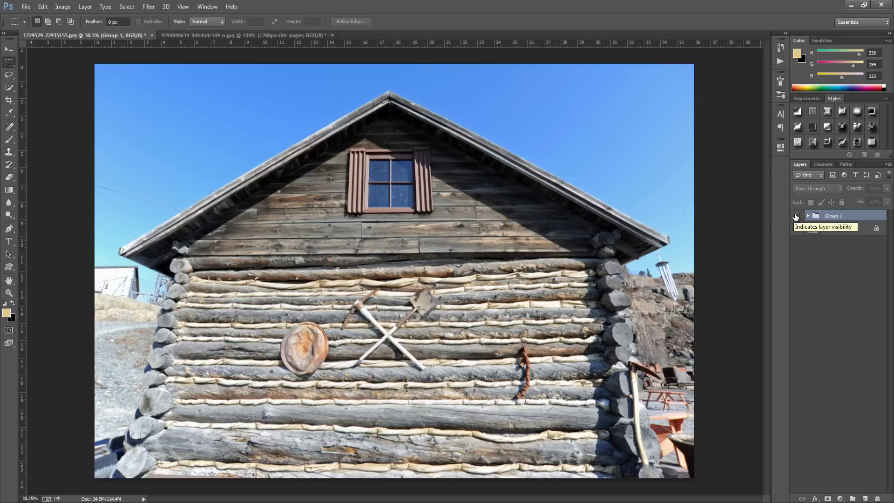
click(796, 216)
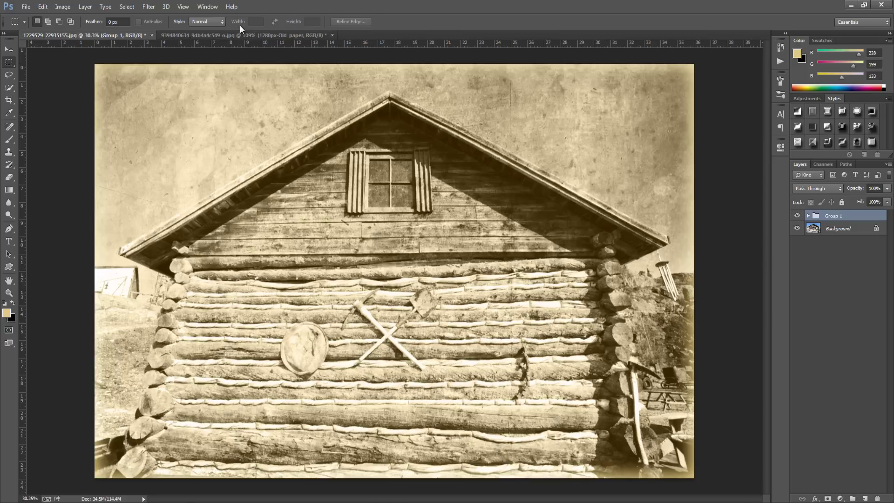
In the barn document, hide Group 1 and leave the 1280px-Old_paper texture visible.
click(260, 33)
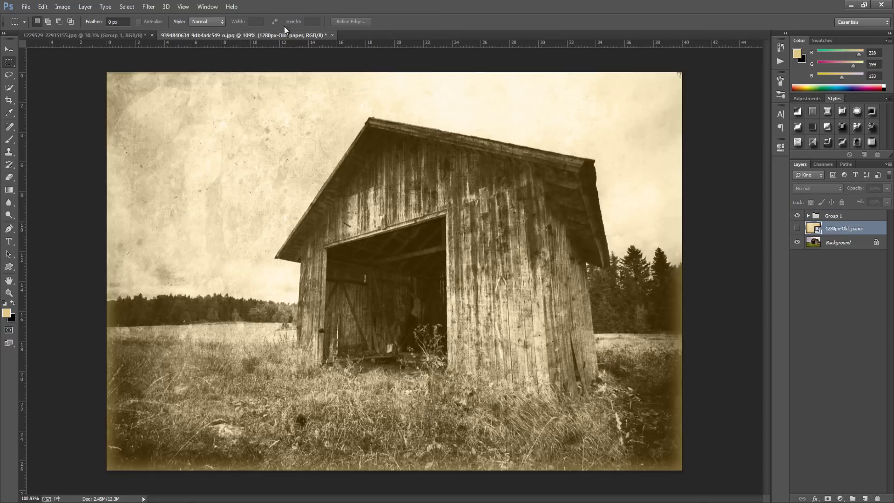
click(797, 215)
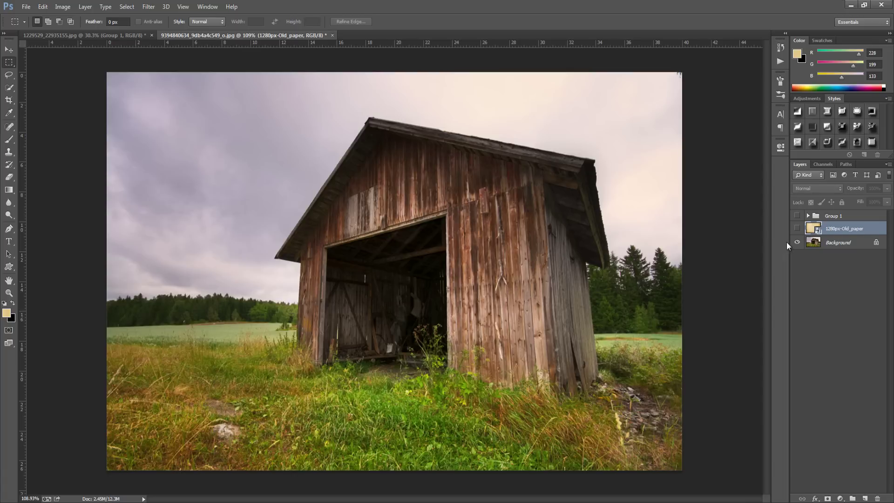
click(797, 229)
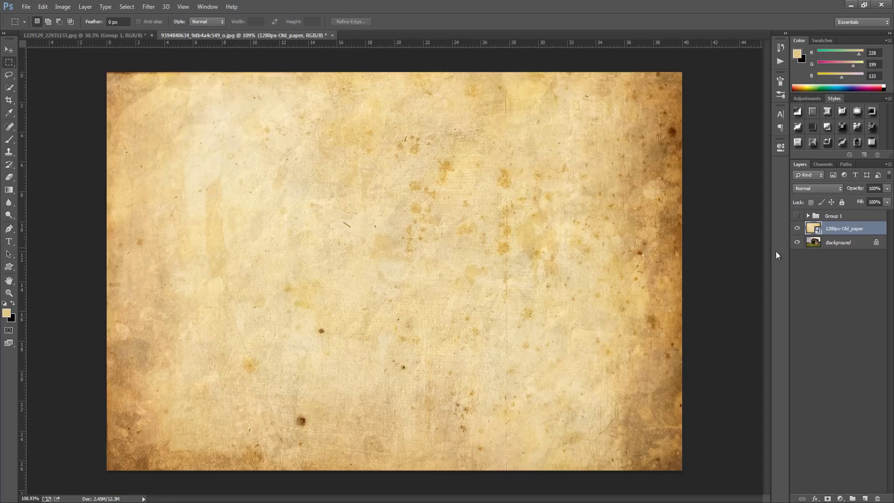
click(797, 228)
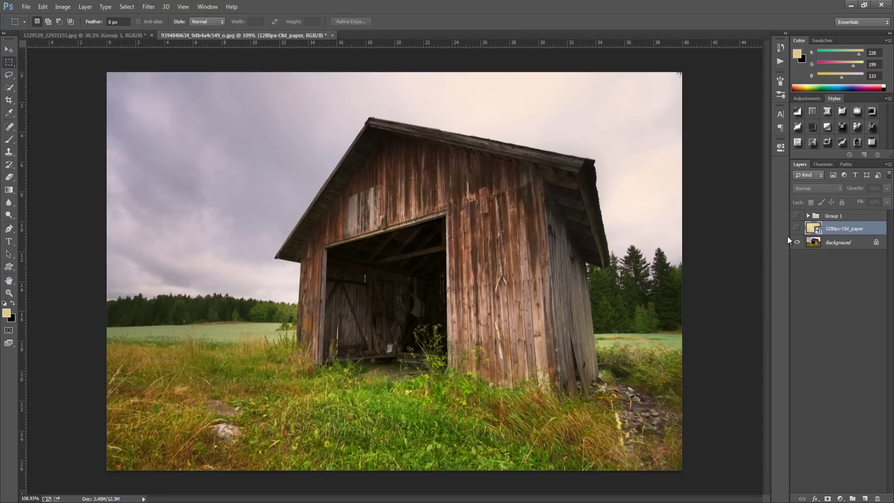
click(796, 228)
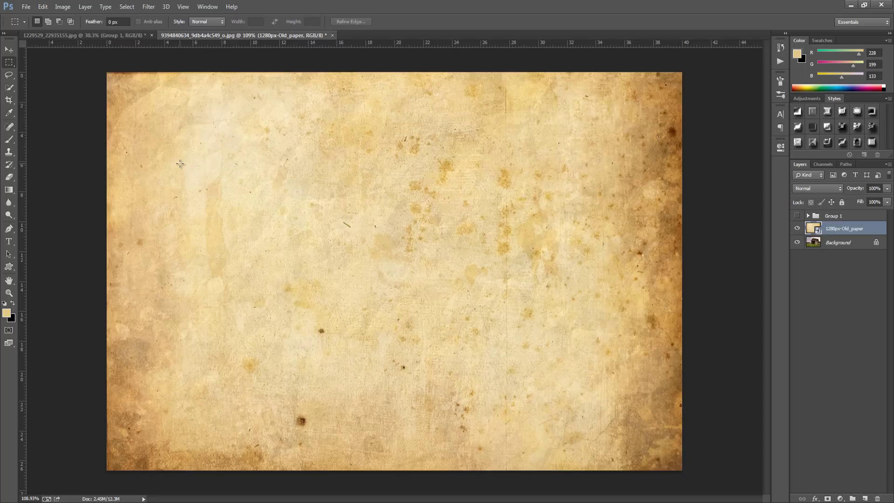
Commit a free transform on the 1280px-Old_paper layer, then rasterize it.
key(ctrl+t)
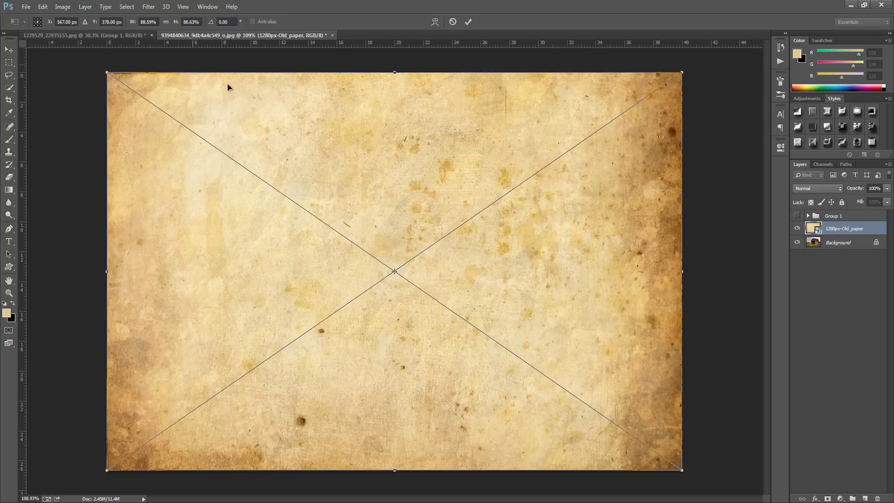
click(469, 22)
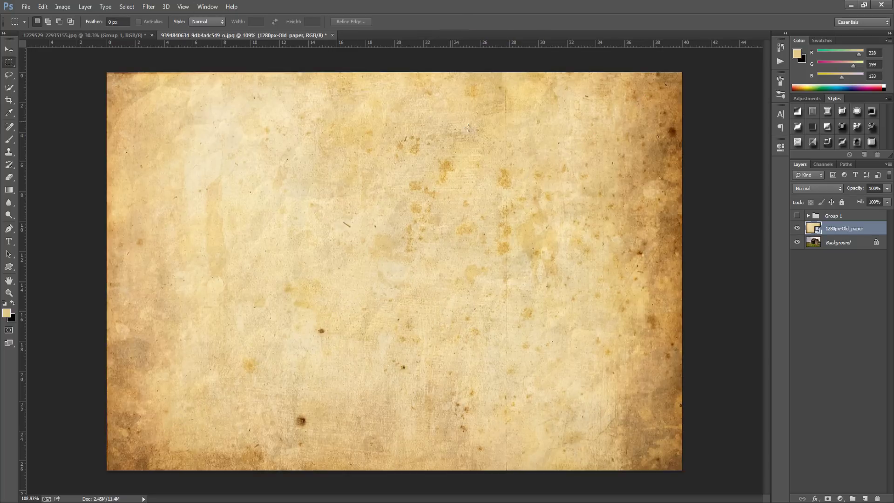
right_click(869, 230)
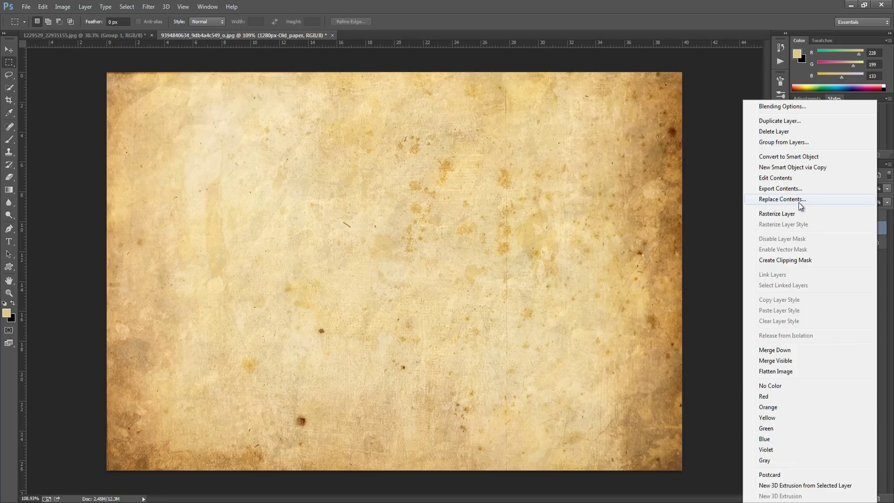
click(789, 214)
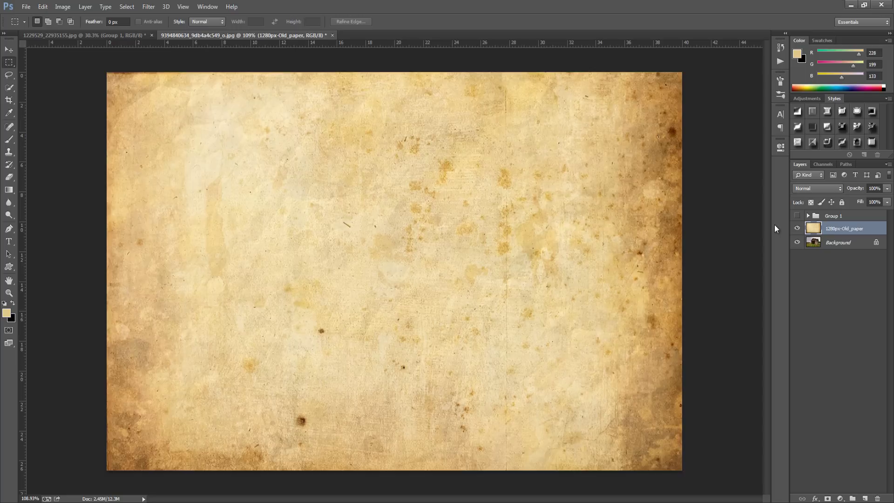
Desaturate the paper texture and apply Levels with gamma 0.38 and white input 232.
key(ctrl+shift+u)
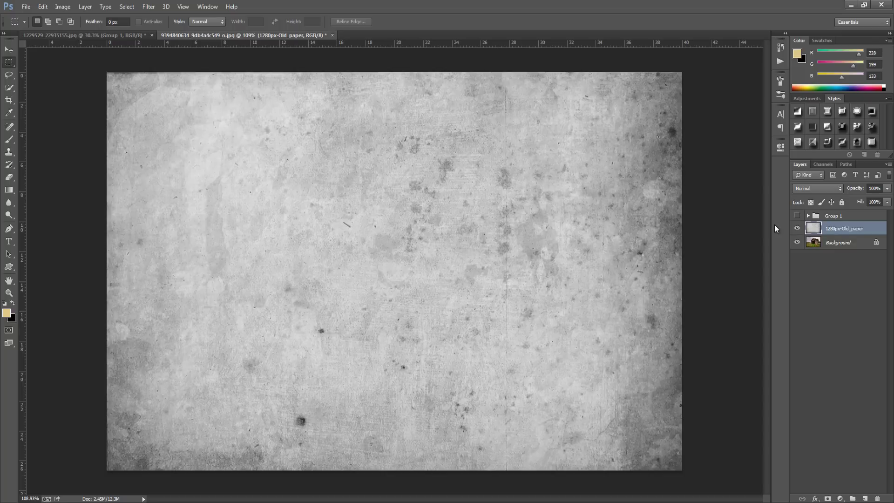
key(ctrl+l)
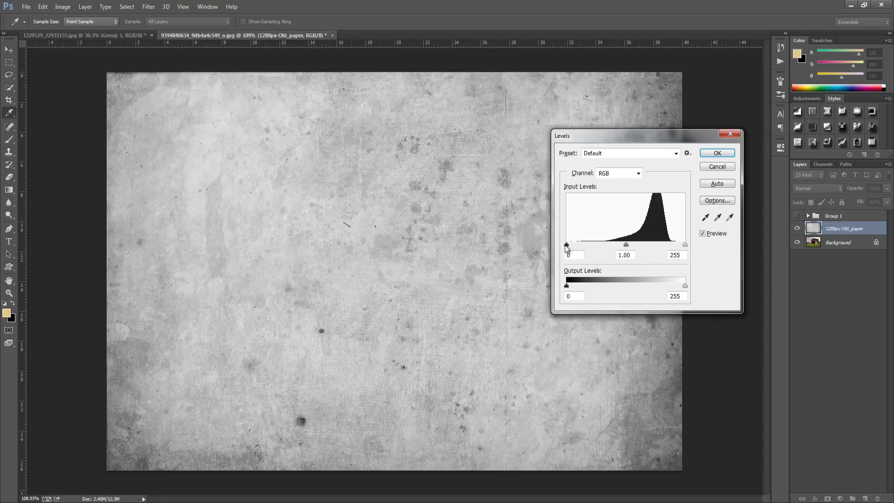
click(577, 255)
key(Tab)
text(0.38)
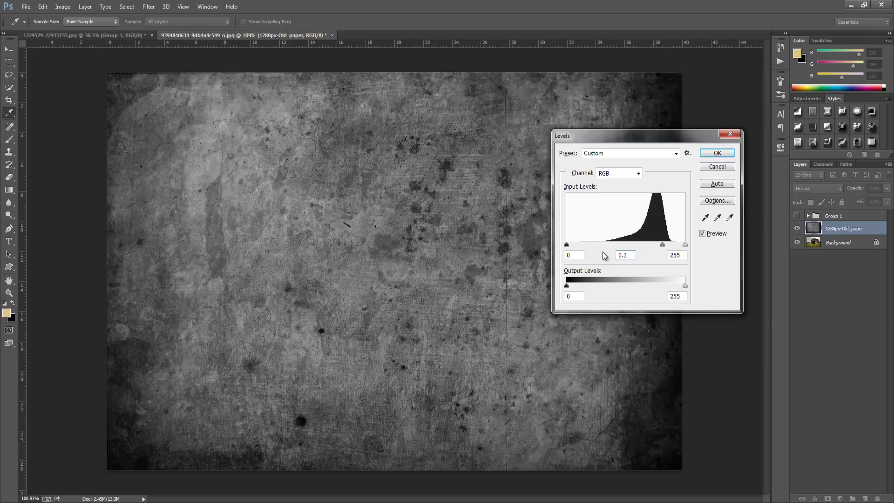
key(Tab)
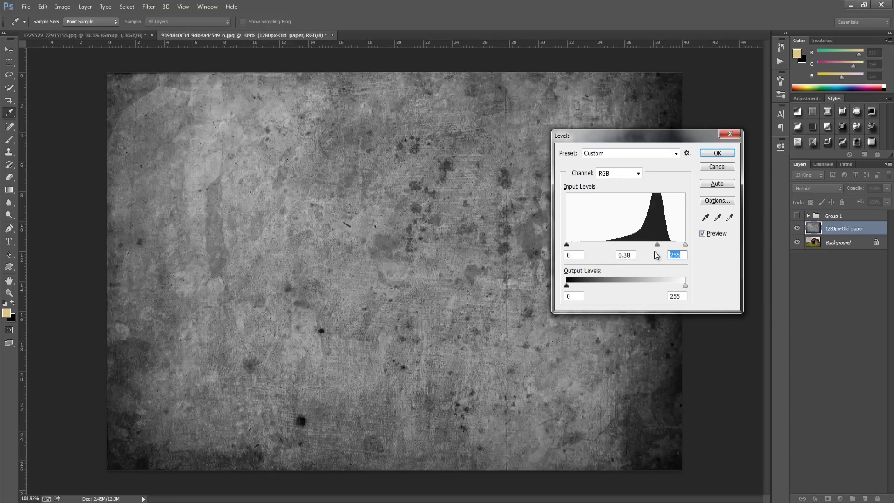
text(232)
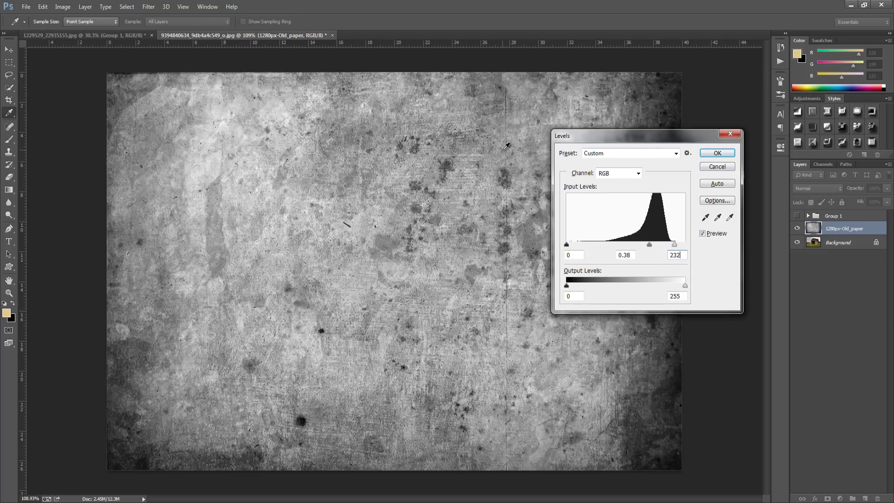
click(717, 154)
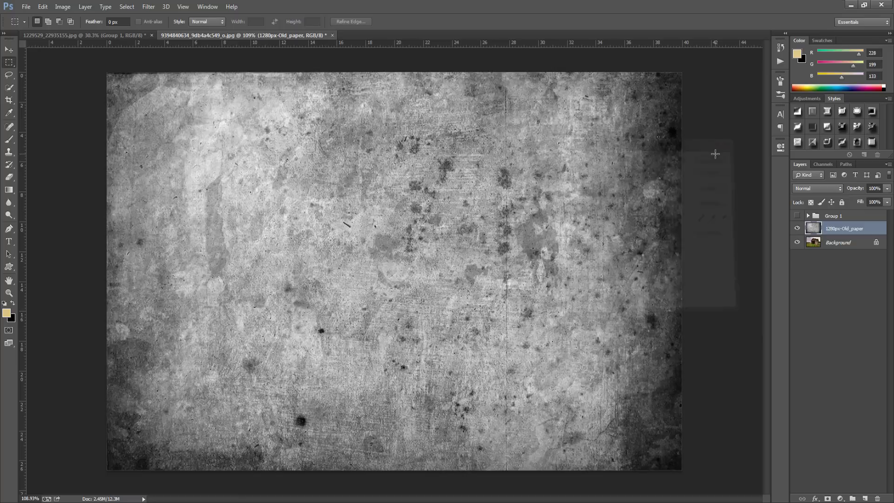
Set the 1280px-Old_paper layer's blend mode to Overlay.
click(808, 188)
click(801, 314)
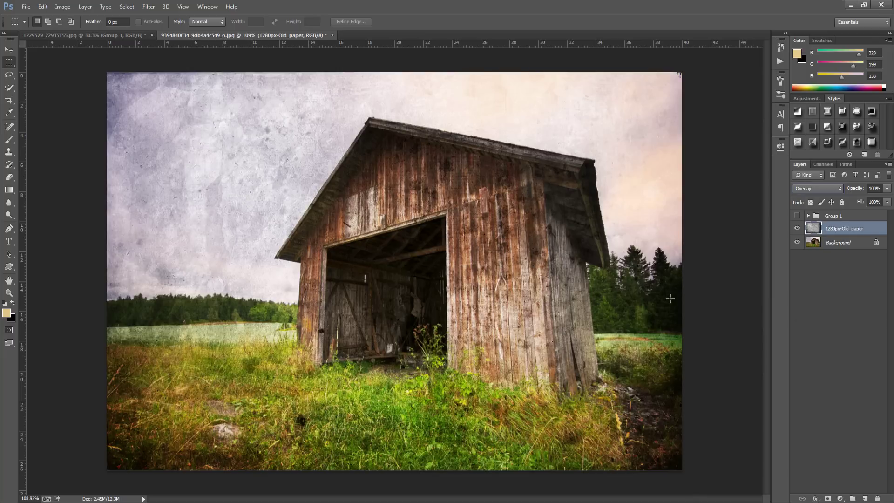
Add a Gradient Map layer and set its left stop to dark brown 311f00.
click(841, 499)
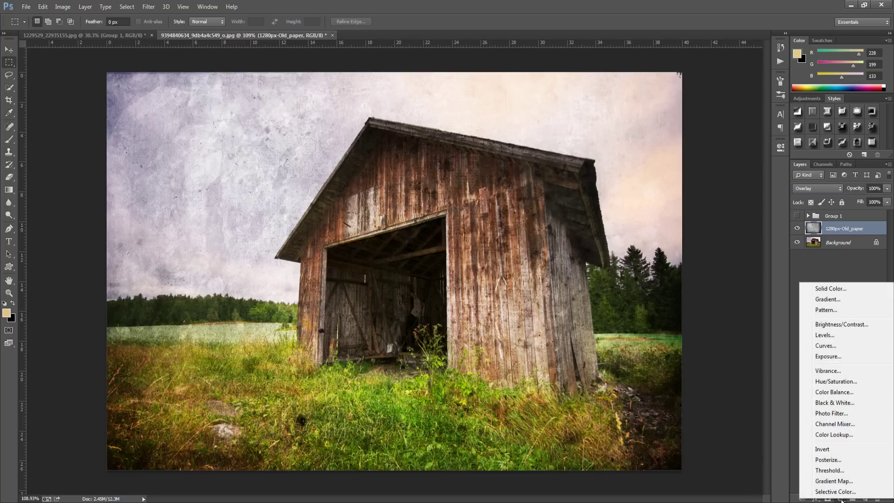
click(843, 483)
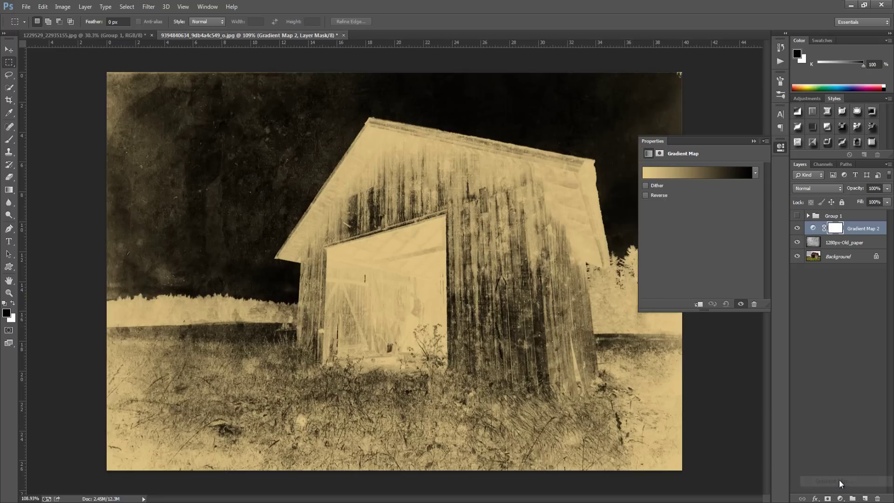
click(675, 174)
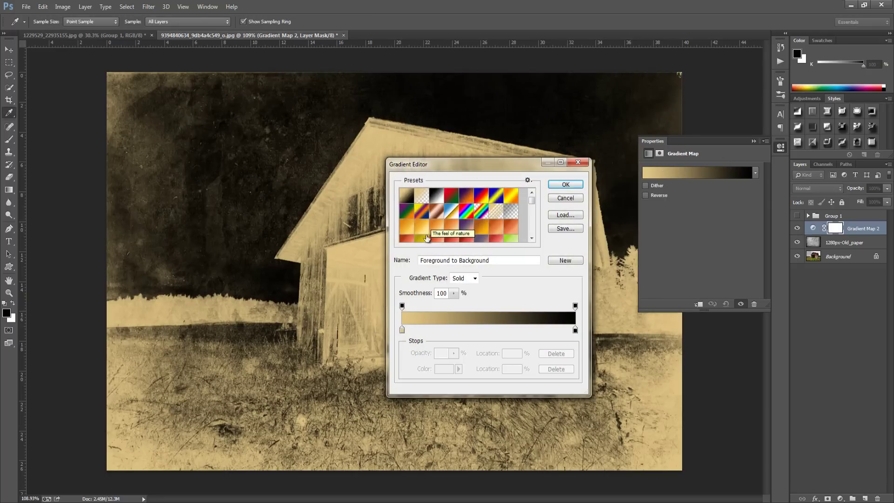
double_click(402, 331)
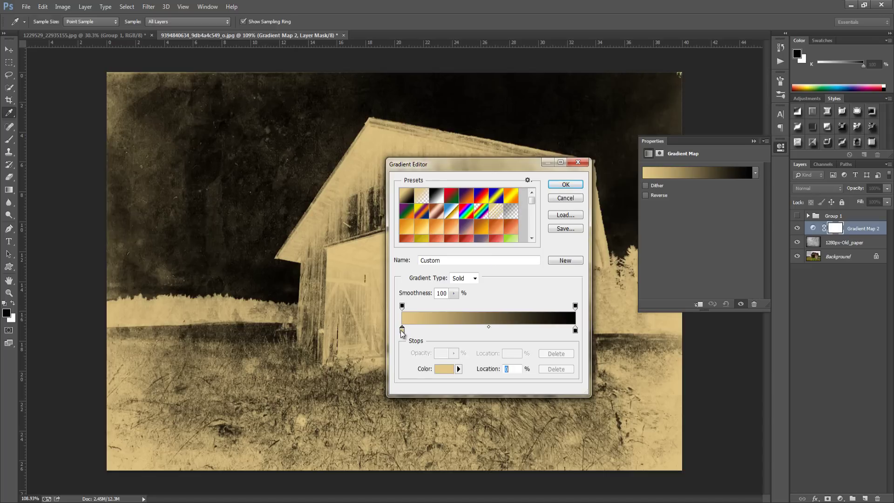
double_click(757, 386)
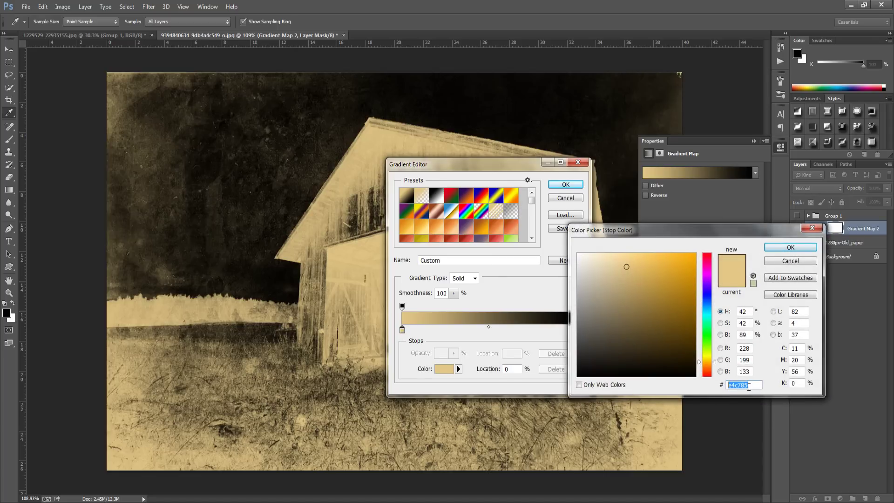
text(31)
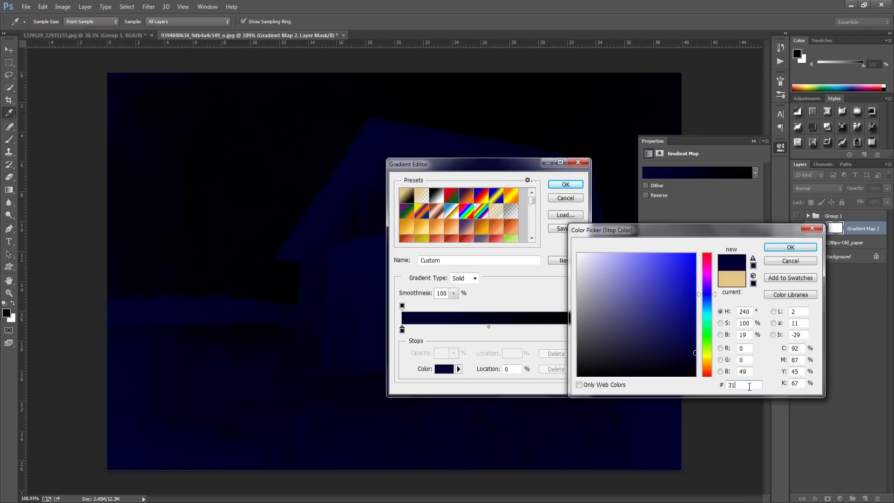
text(1f)
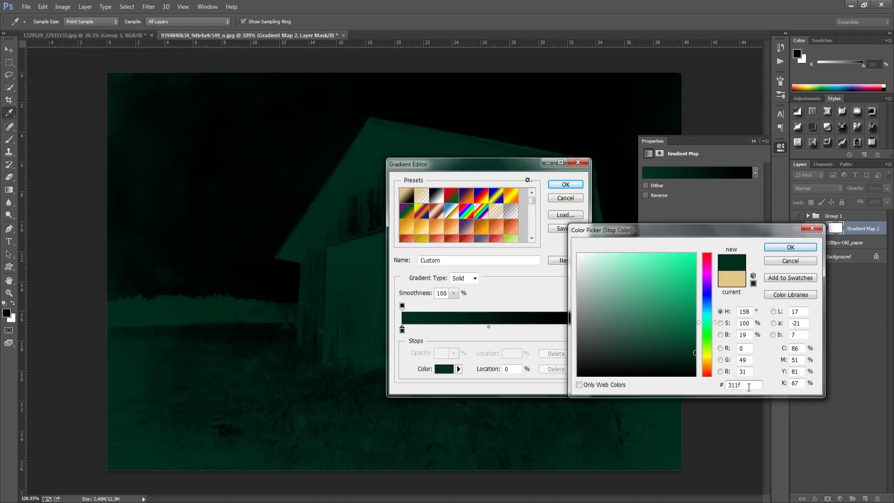
text(00)
click(786, 248)
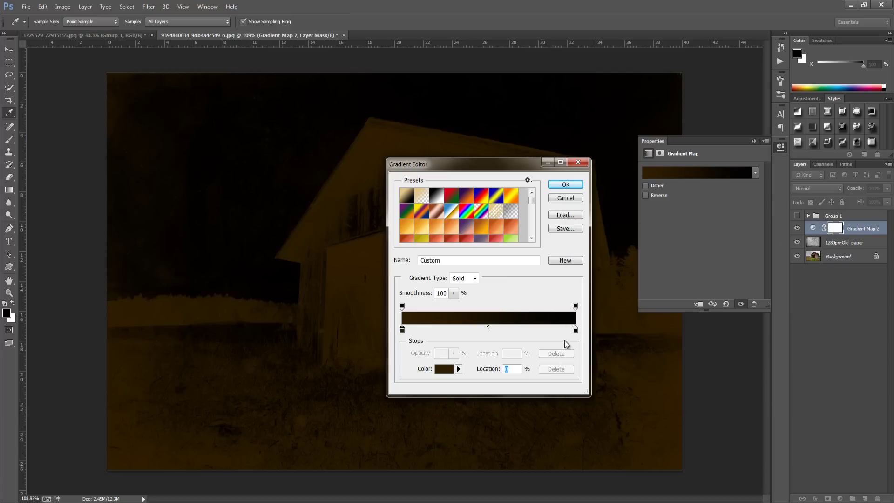
Set the gradient's right stop to white and apply the brown-to-white map.
click(575, 330)
double_click(575, 330)
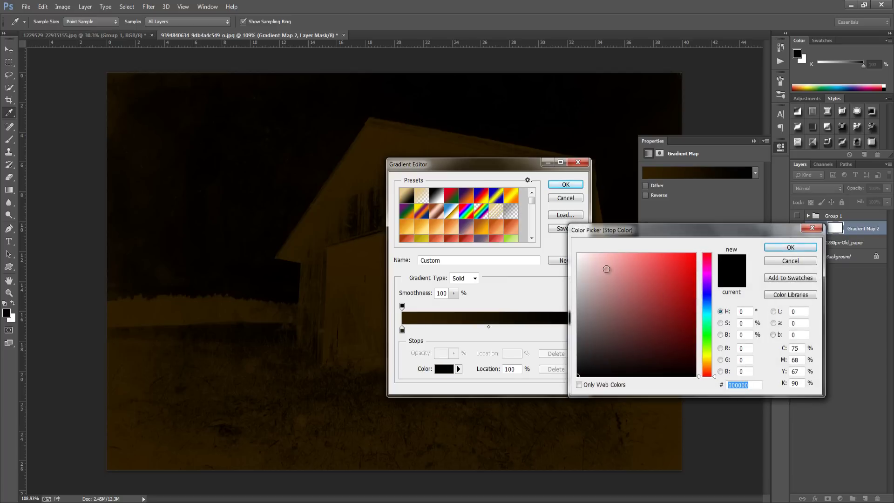
drag(605, 268, 554, 249)
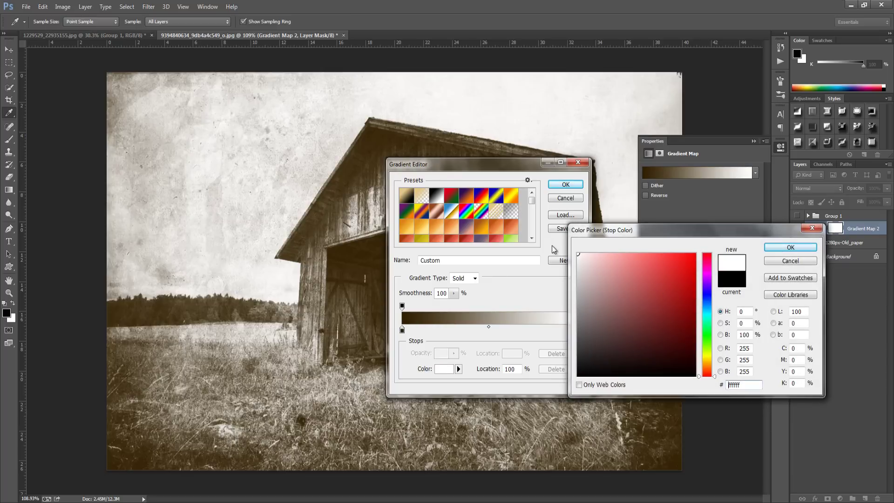
click(786, 249)
click(564, 184)
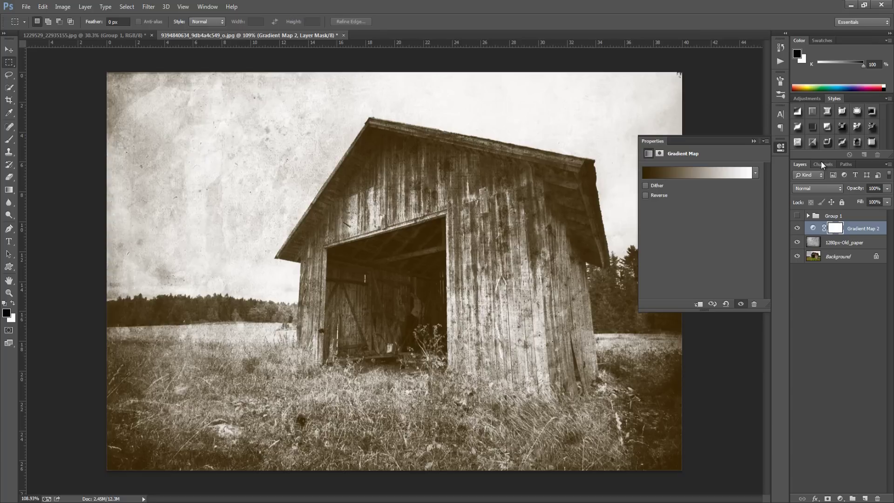
click(753, 141)
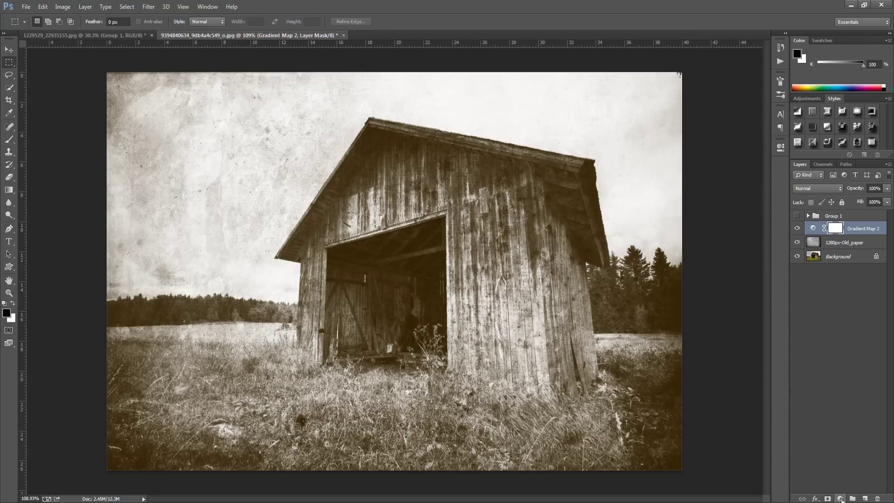
Add a Photo Filter adjustment layer using Deep Yellow at 40% density.
click(840, 498)
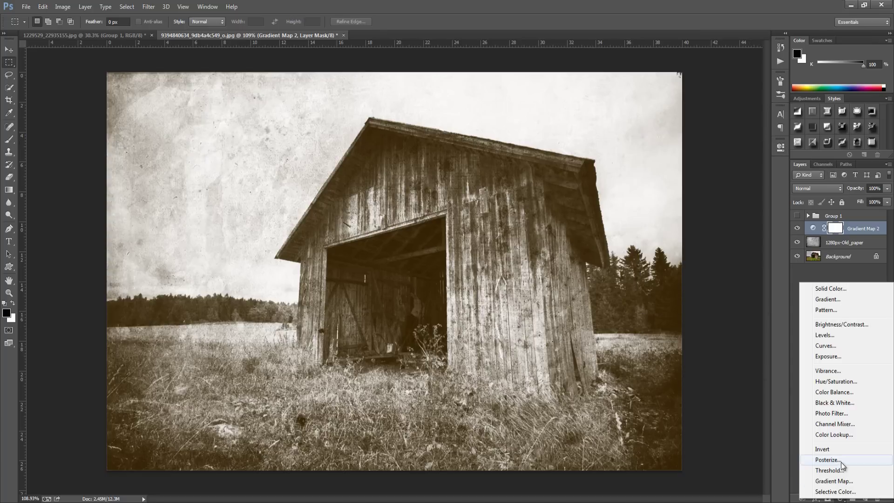
click(831, 414)
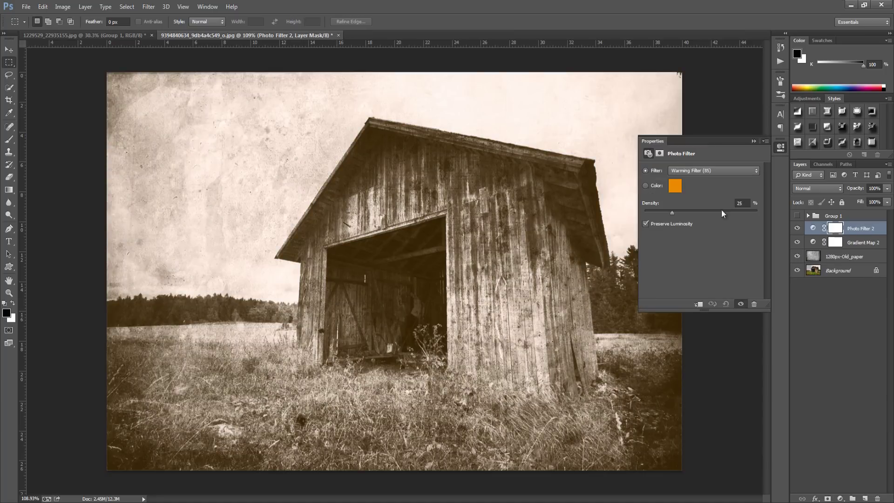
click(718, 175)
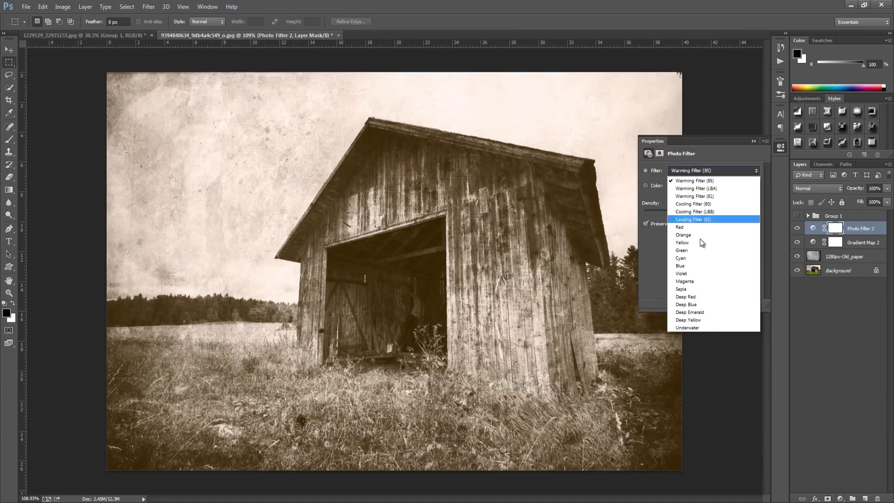
click(702, 319)
key(Tab)
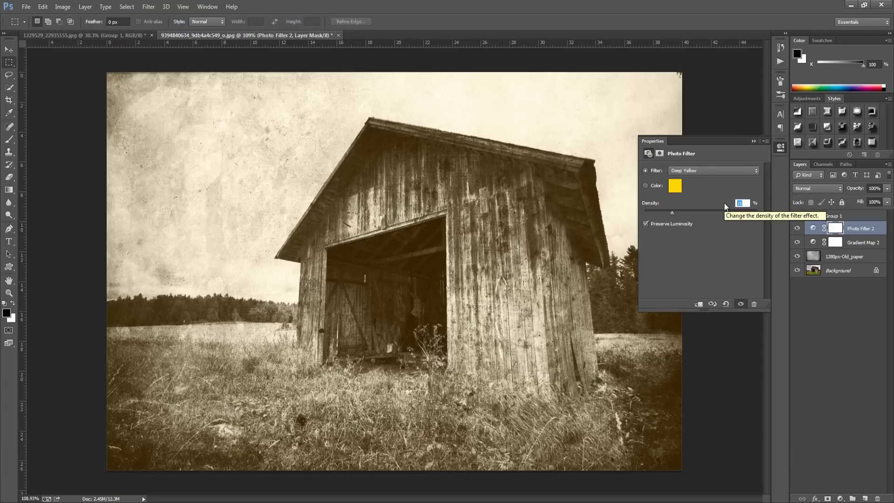
text(40)
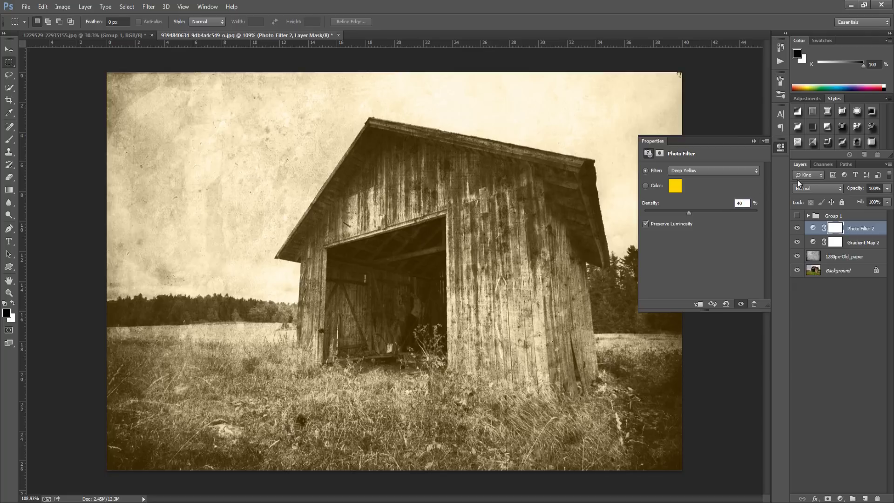
click(753, 140)
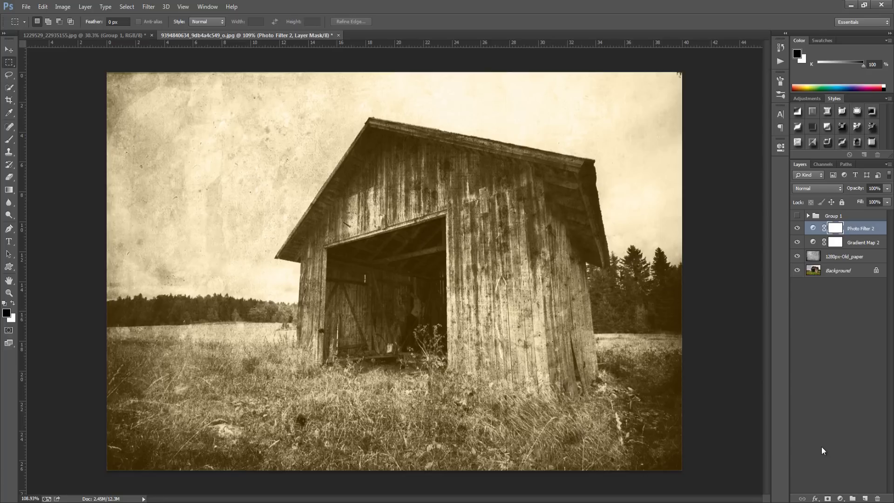
Create a new empty Layer 2 and marquee-select the whole image area.
click(864, 498)
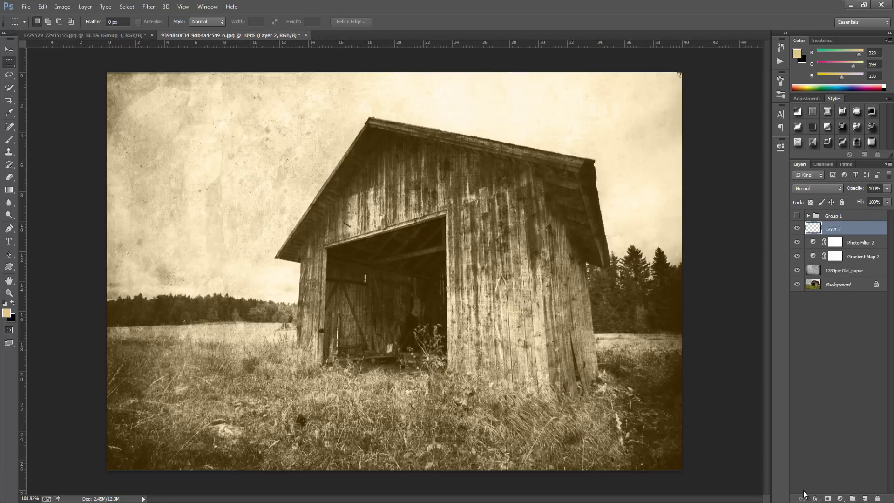
click(14, 65)
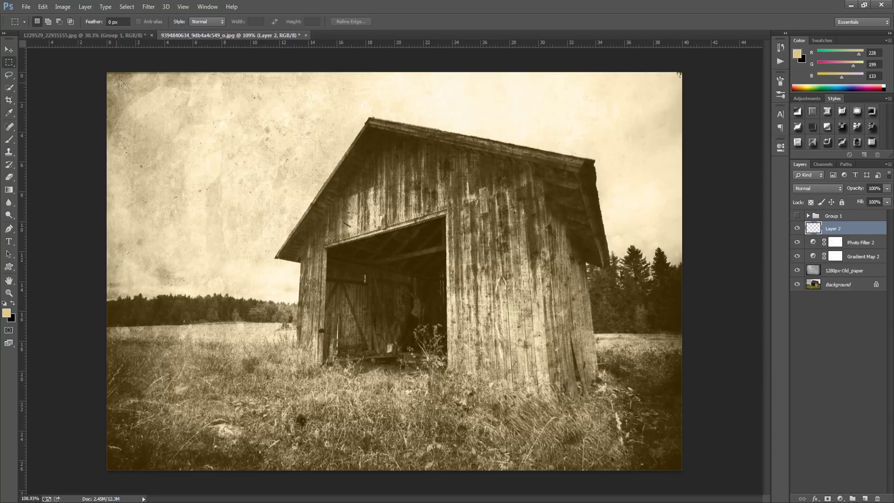
drag(120, 90, 703, 475)
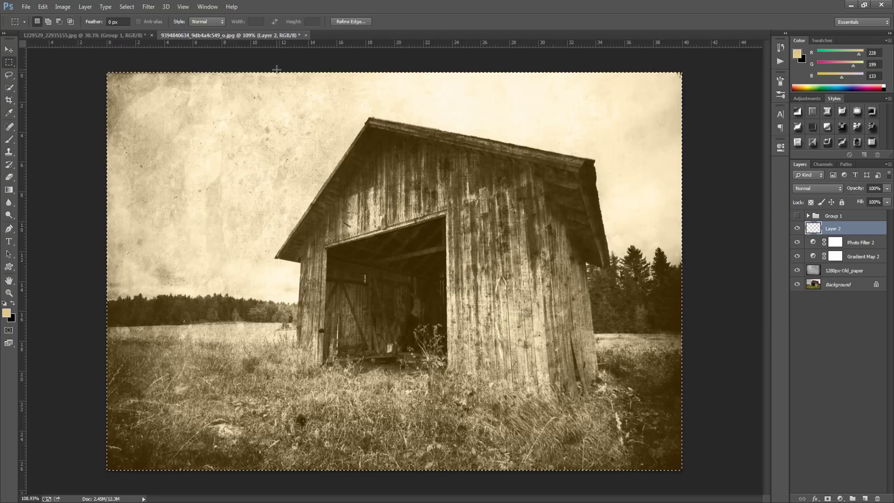
Stroke the selection with a 10 px inside border in beige e4c785.
right_click(343, 171)
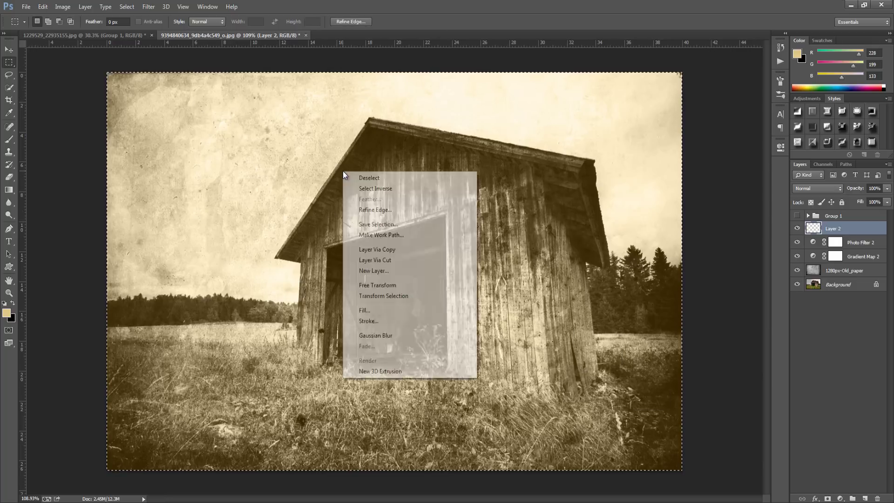
click(367, 321)
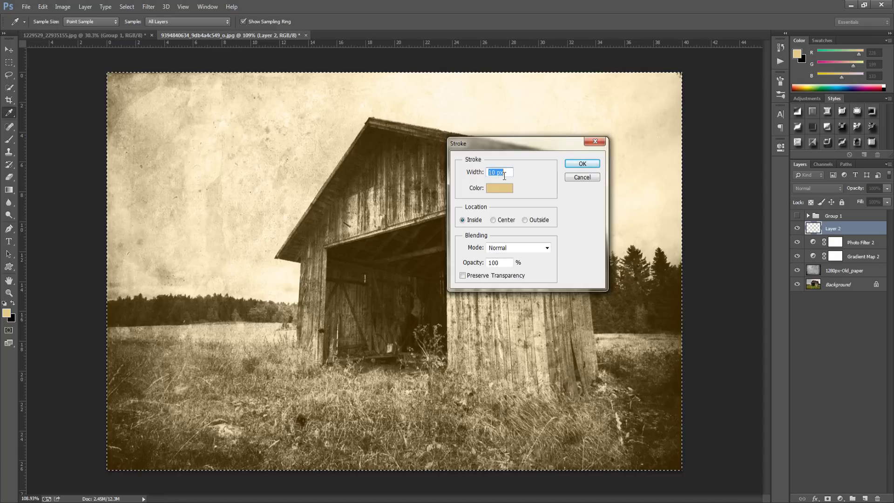
click(502, 189)
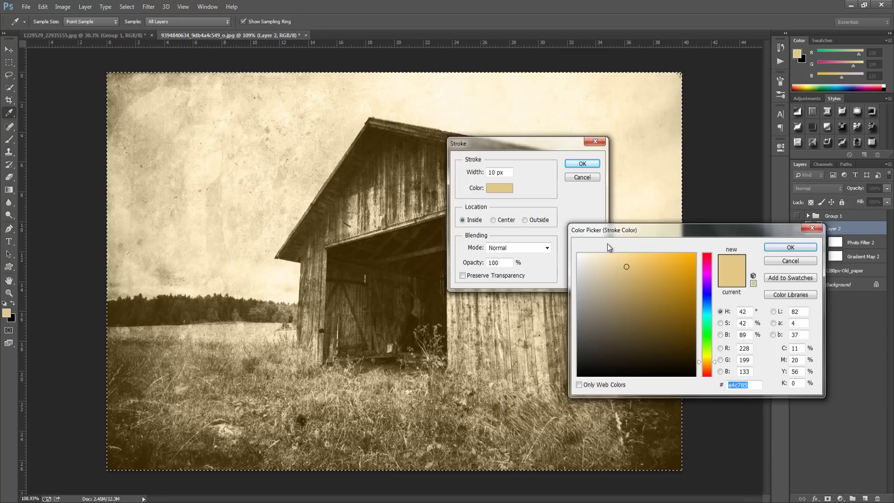
click(778, 247)
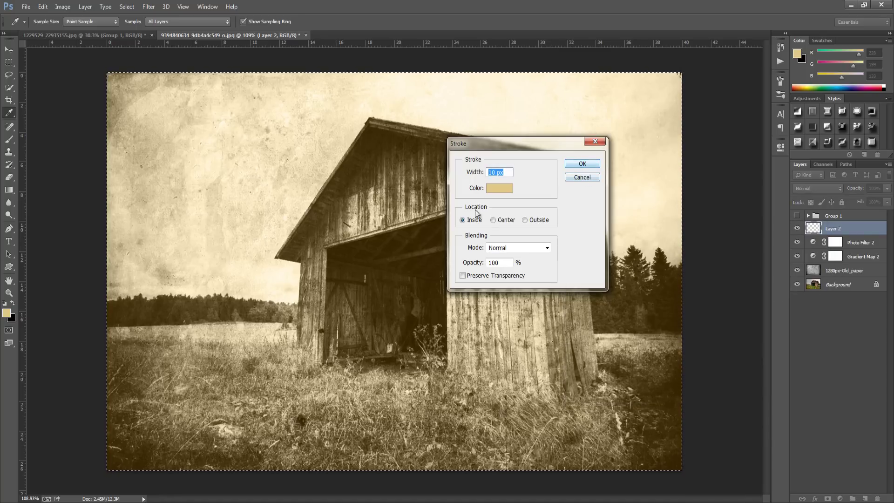
click(585, 164)
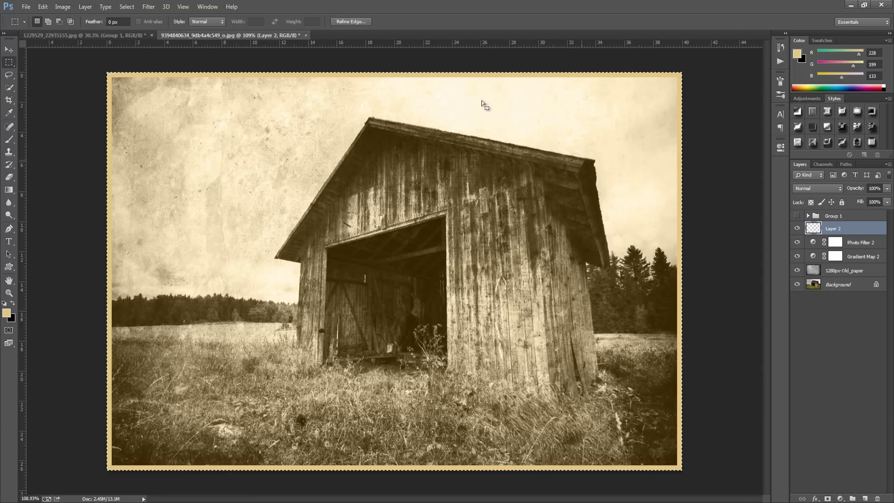
Apply a large-radius Gaussian Blur to the tan border on Layer 2.
click(148, 7)
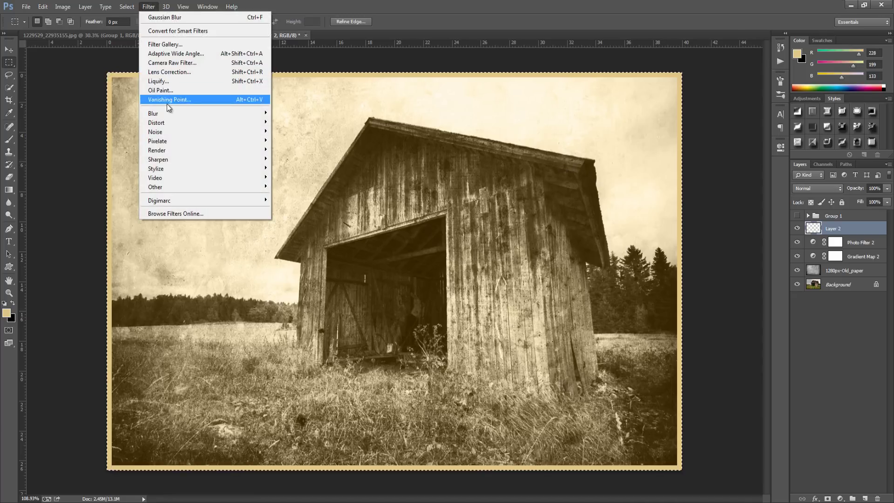
mouse_move(205, 113)
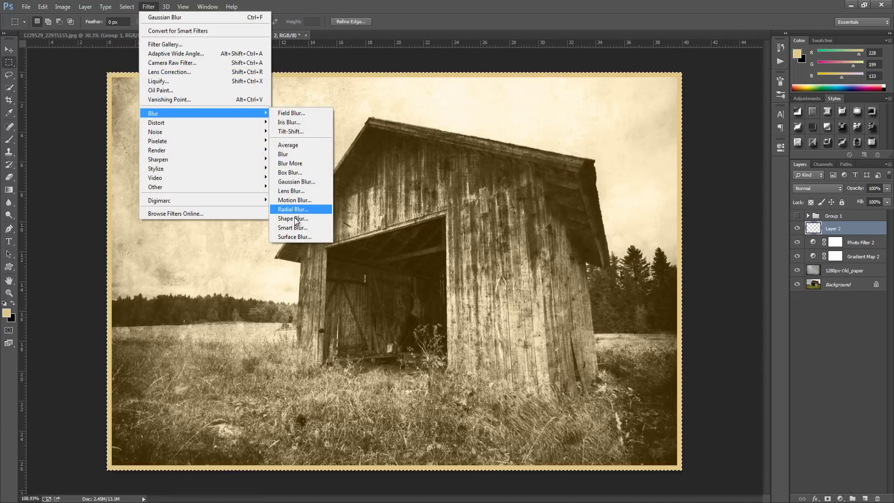
click(296, 182)
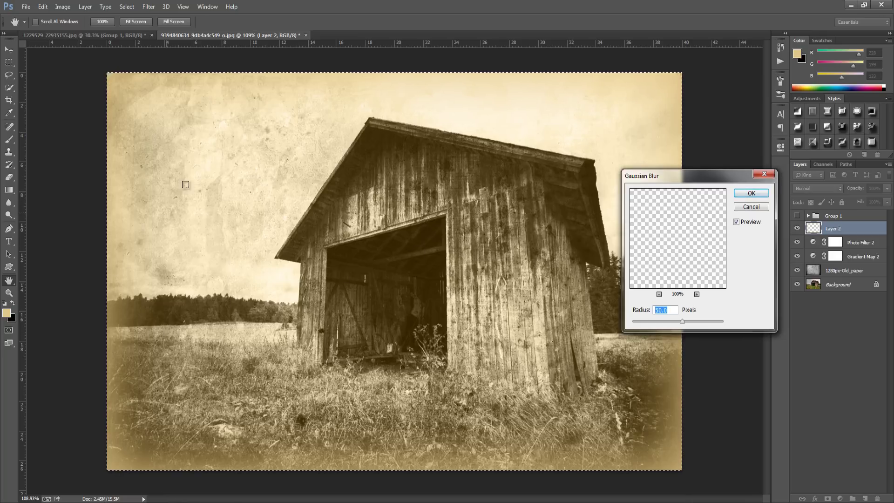
click(752, 192)
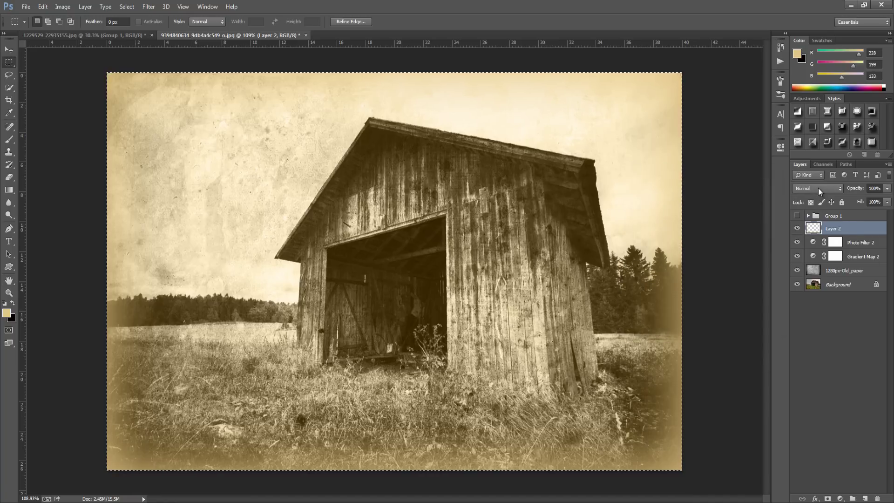
Set Layer 2's blend mode to Screen and lower its opacity to 56%.
click(817, 188)
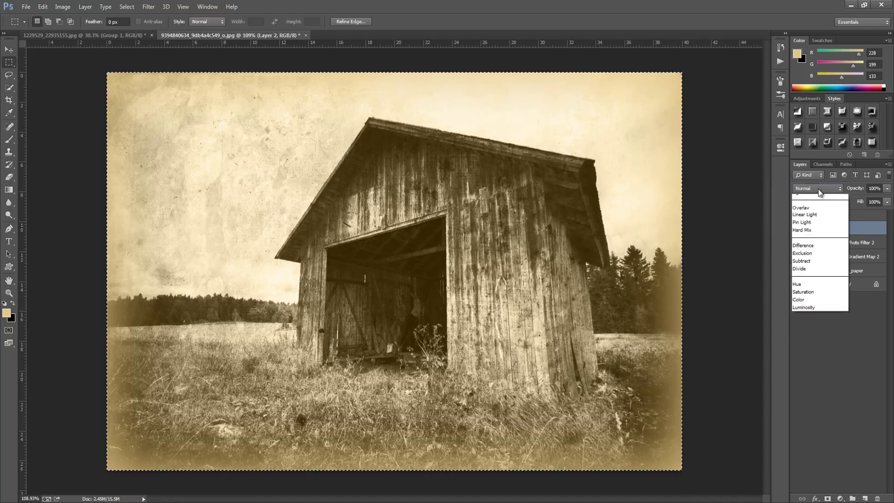
click(804, 277)
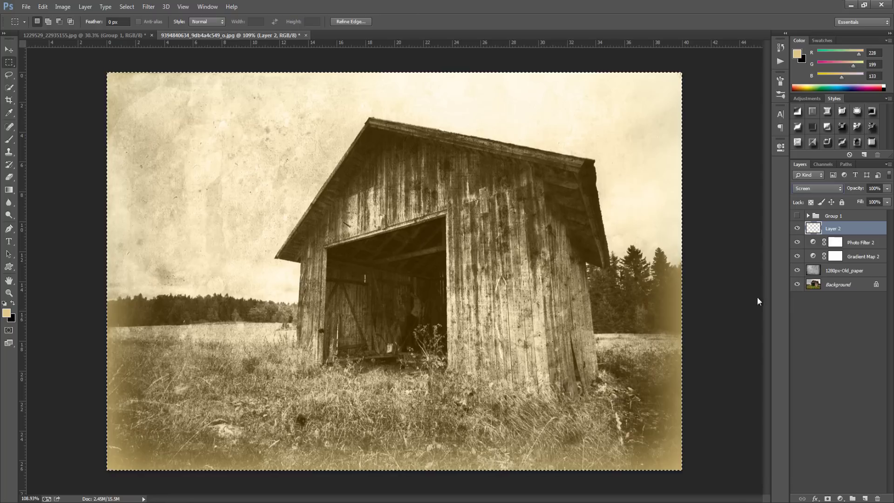
click(887, 188)
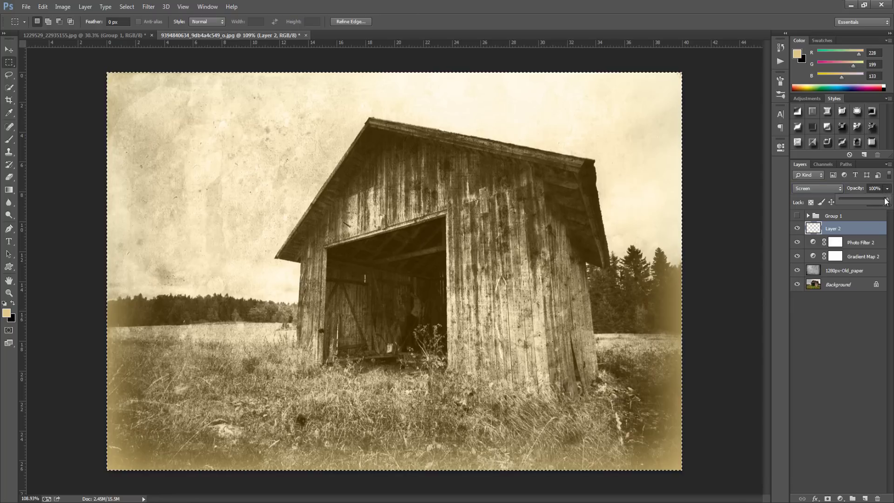
drag(886, 199, 862, 198)
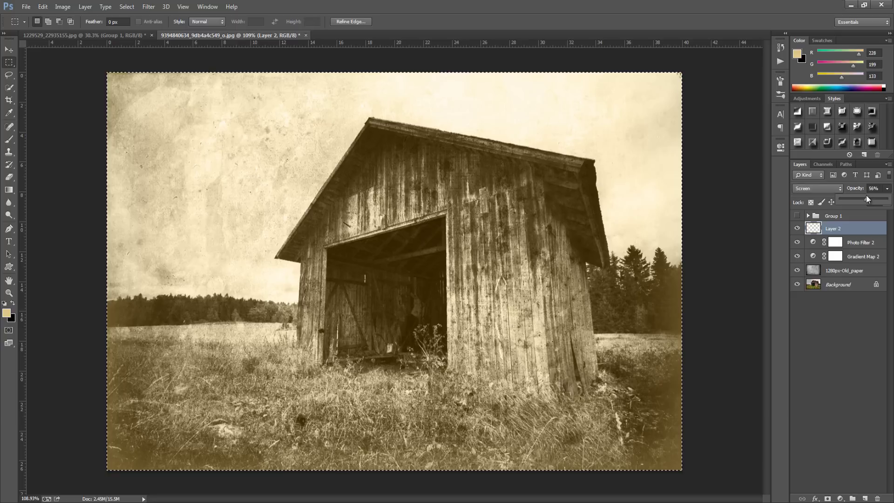